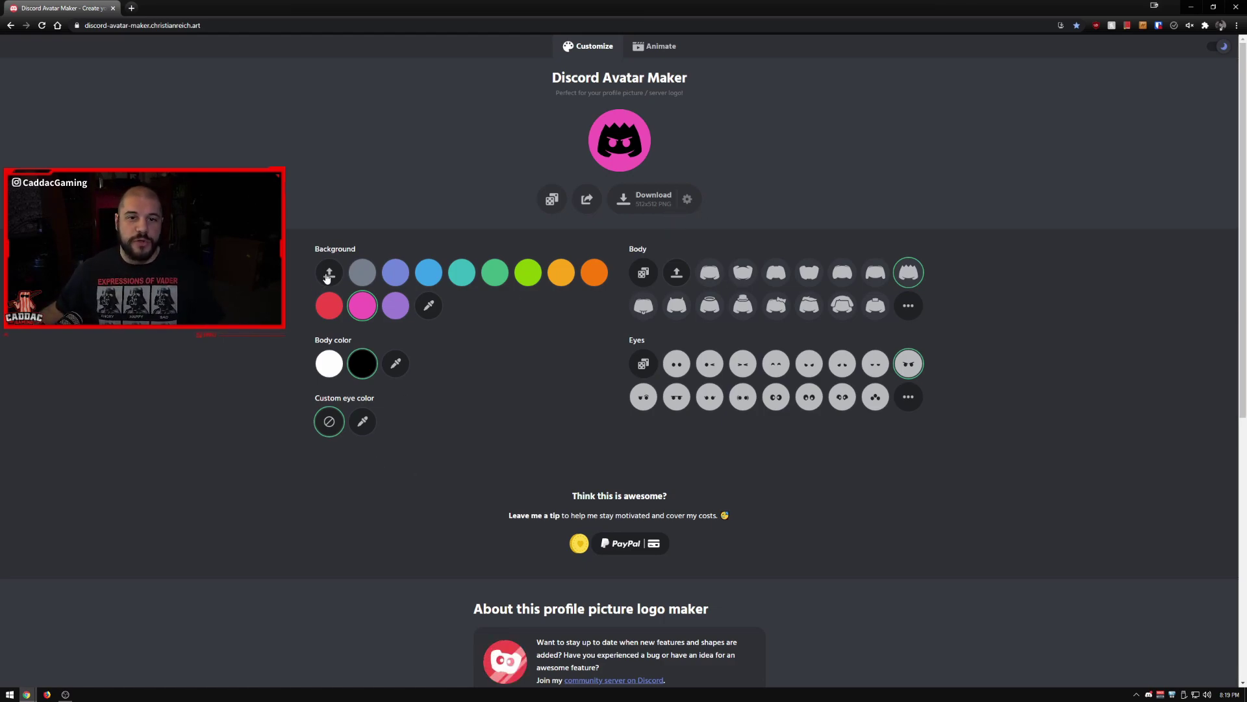
Step: Give the avatar a blue background and keep the standard Discord logo body shape
click(435, 276)
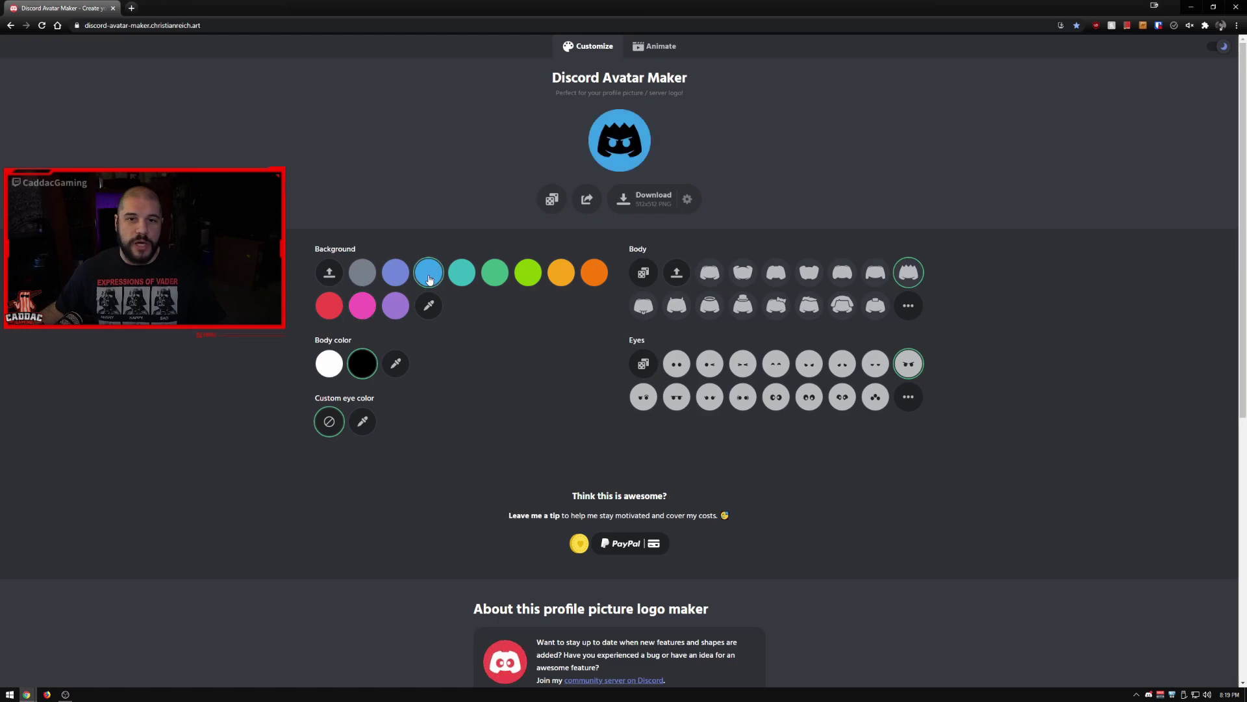
click(869, 272)
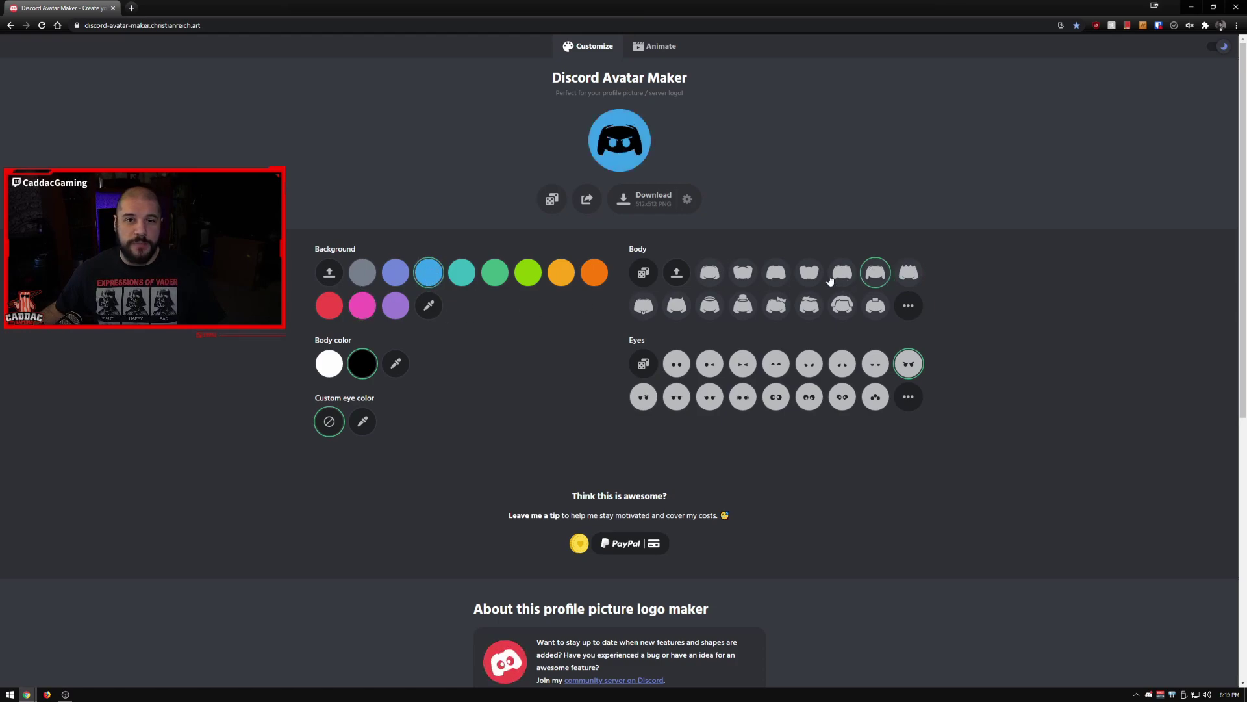
click(773, 284)
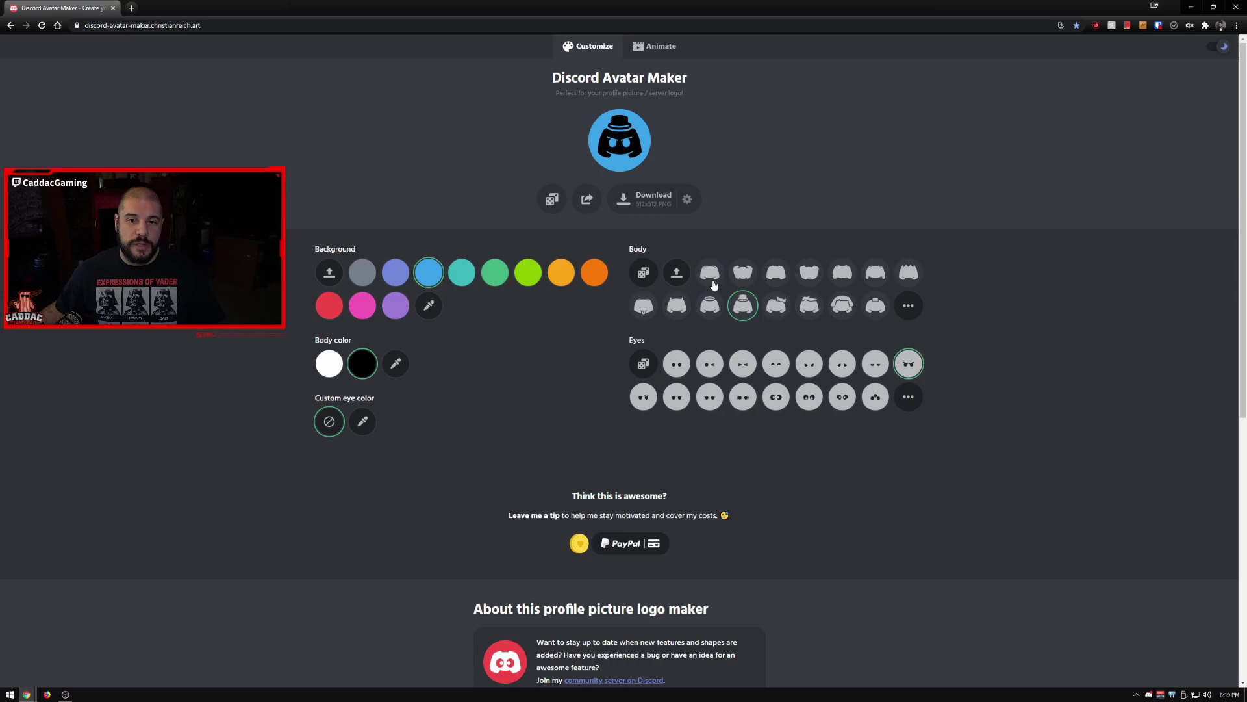
click(712, 280)
Step: Make the body white with round eyes in custom colour #b70000
click(323, 368)
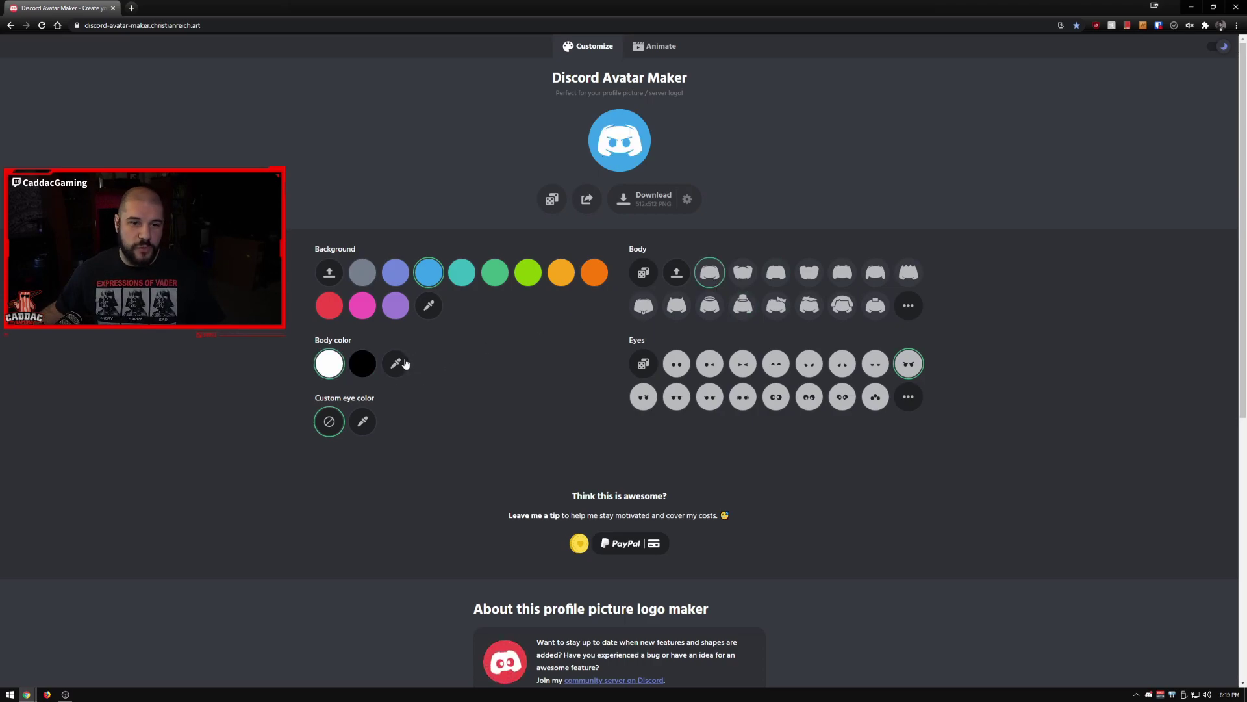
click(364, 421)
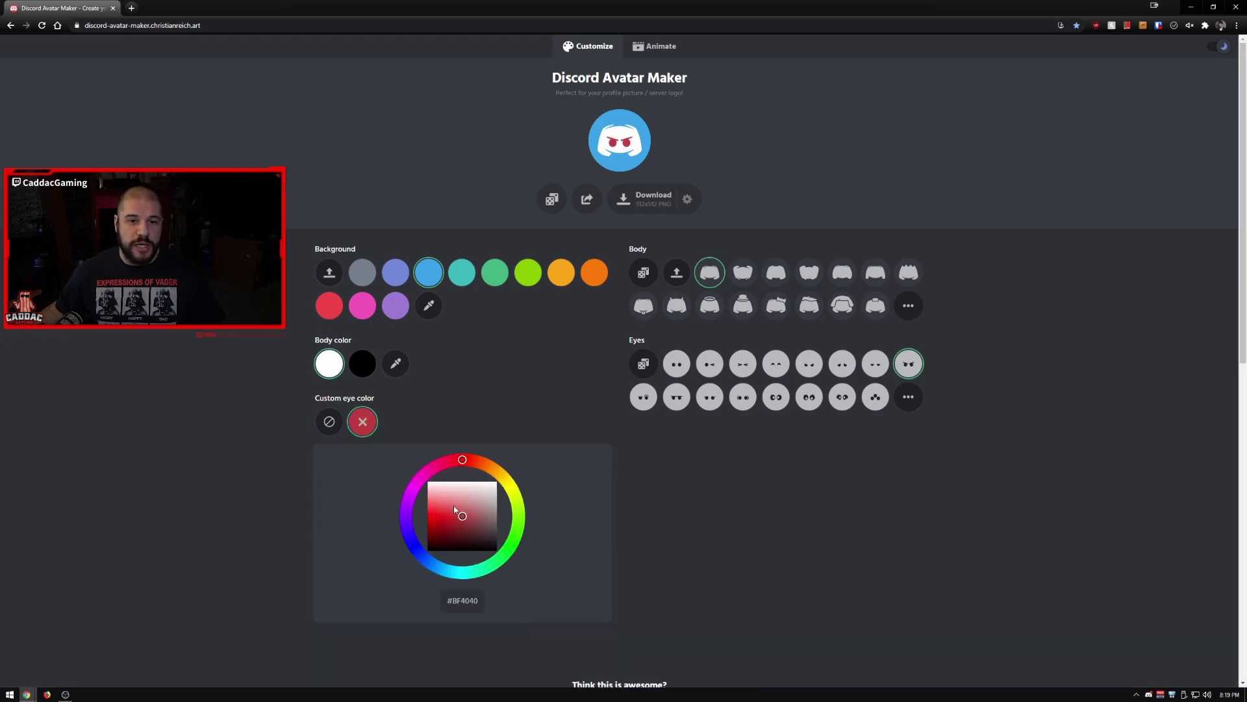
drag(458, 513, 411, 530)
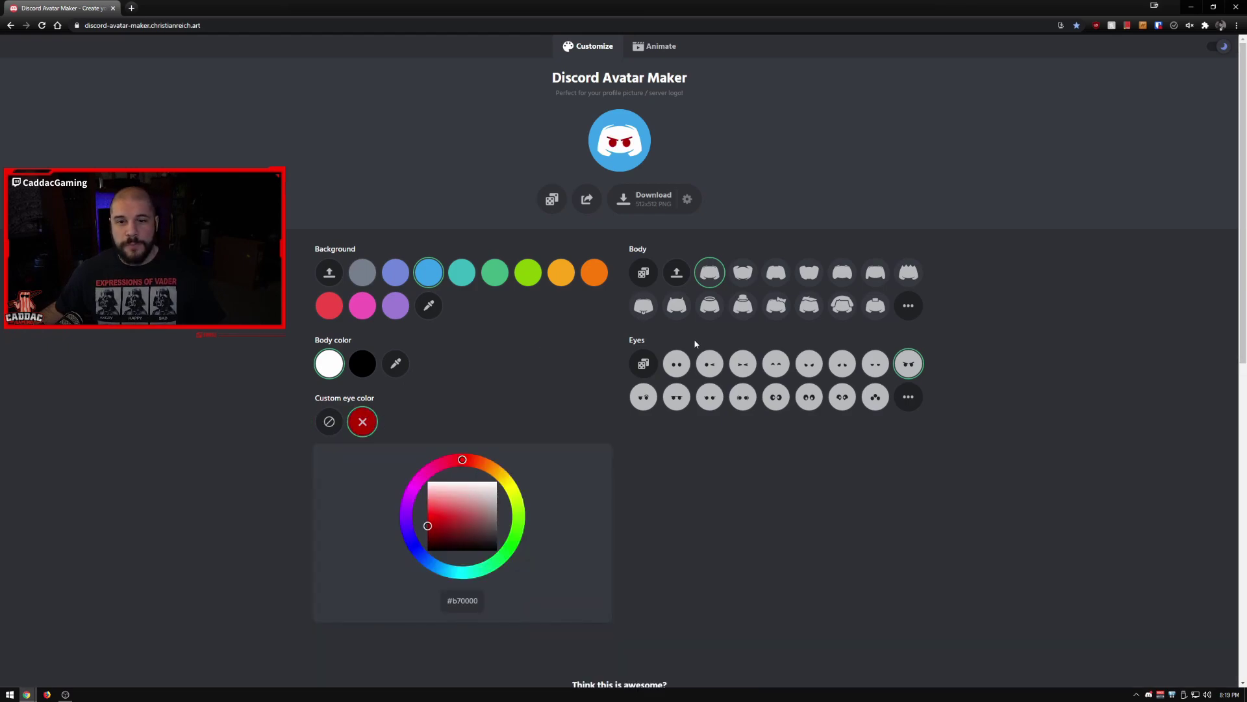
click(778, 401)
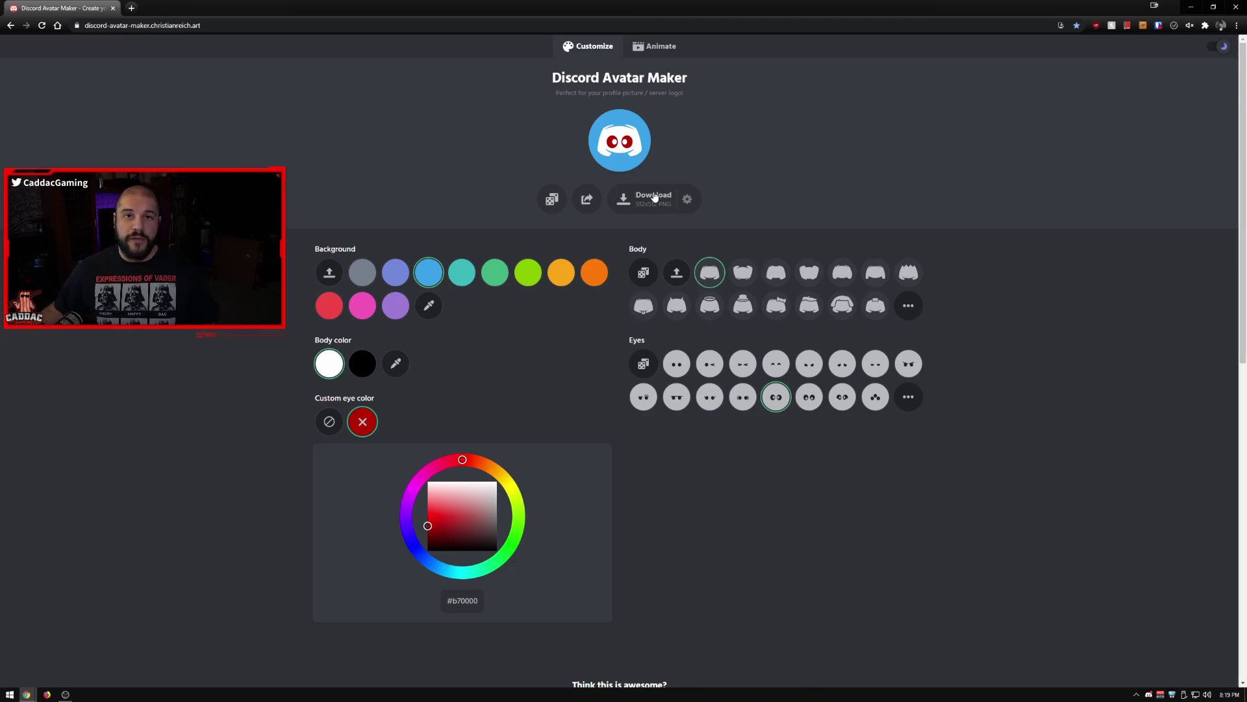
Step: Apply the starburst animated effect and a new body animation, then return to Customize
click(659, 48)
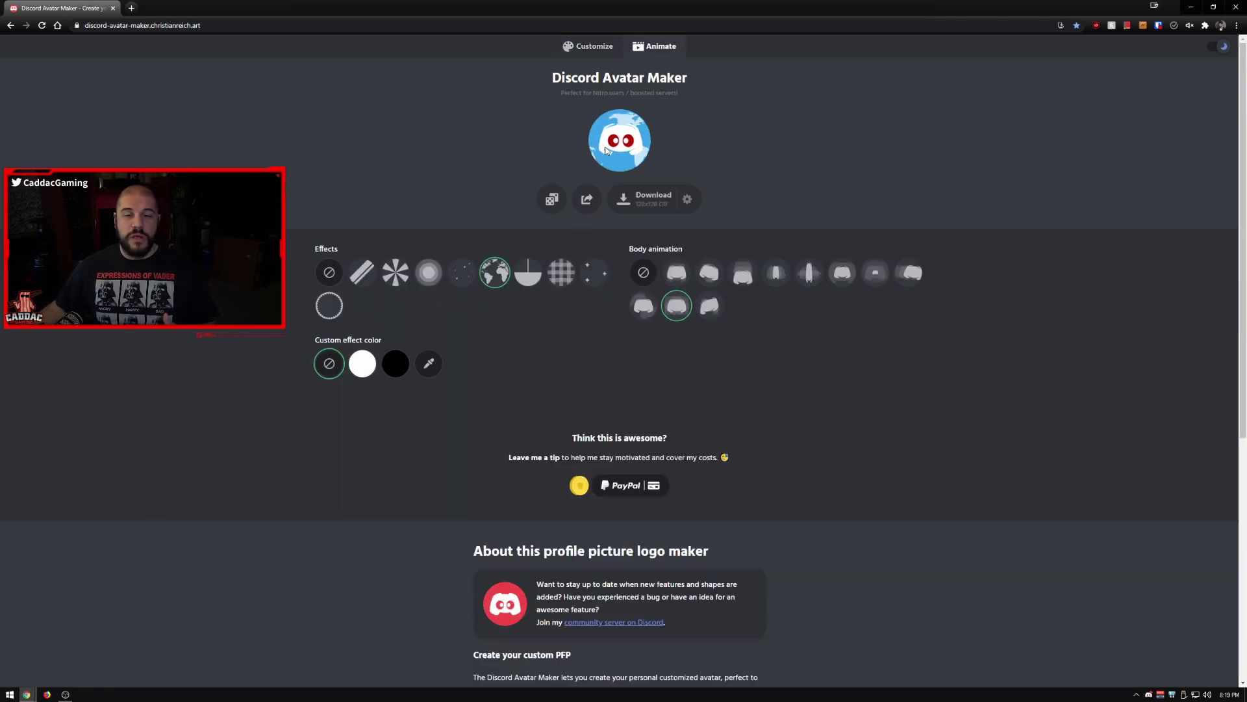
click(404, 274)
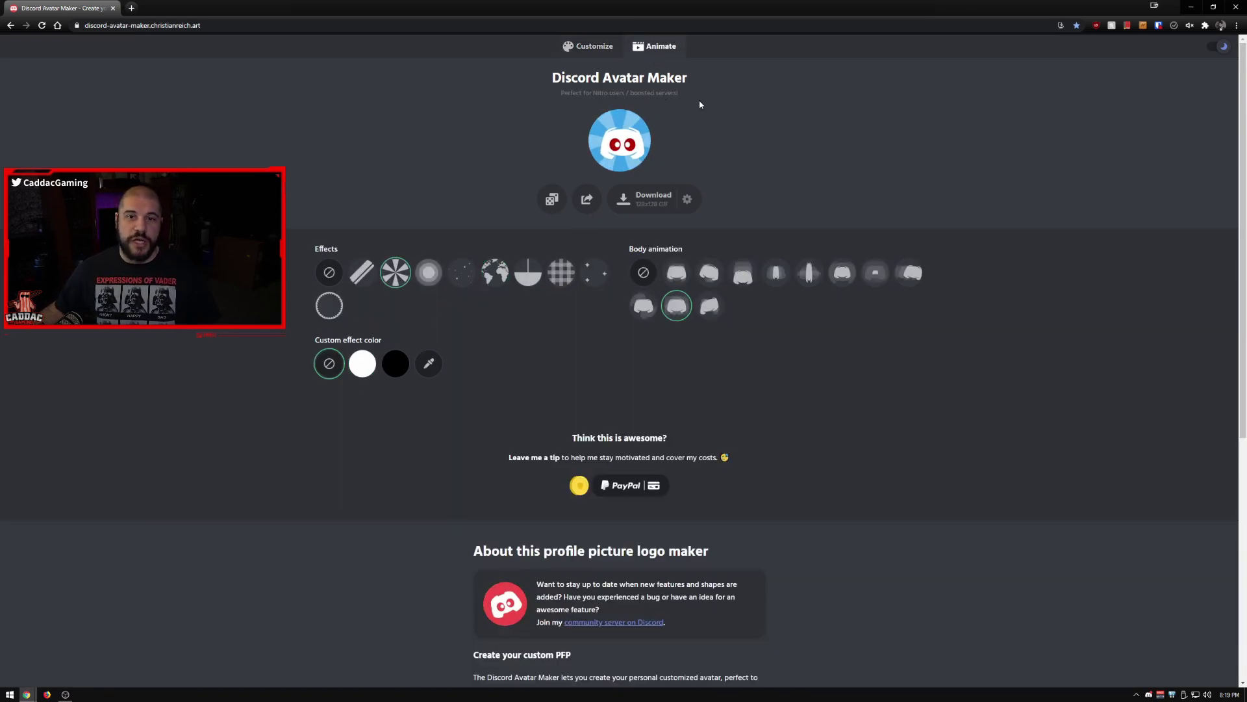
click(678, 273)
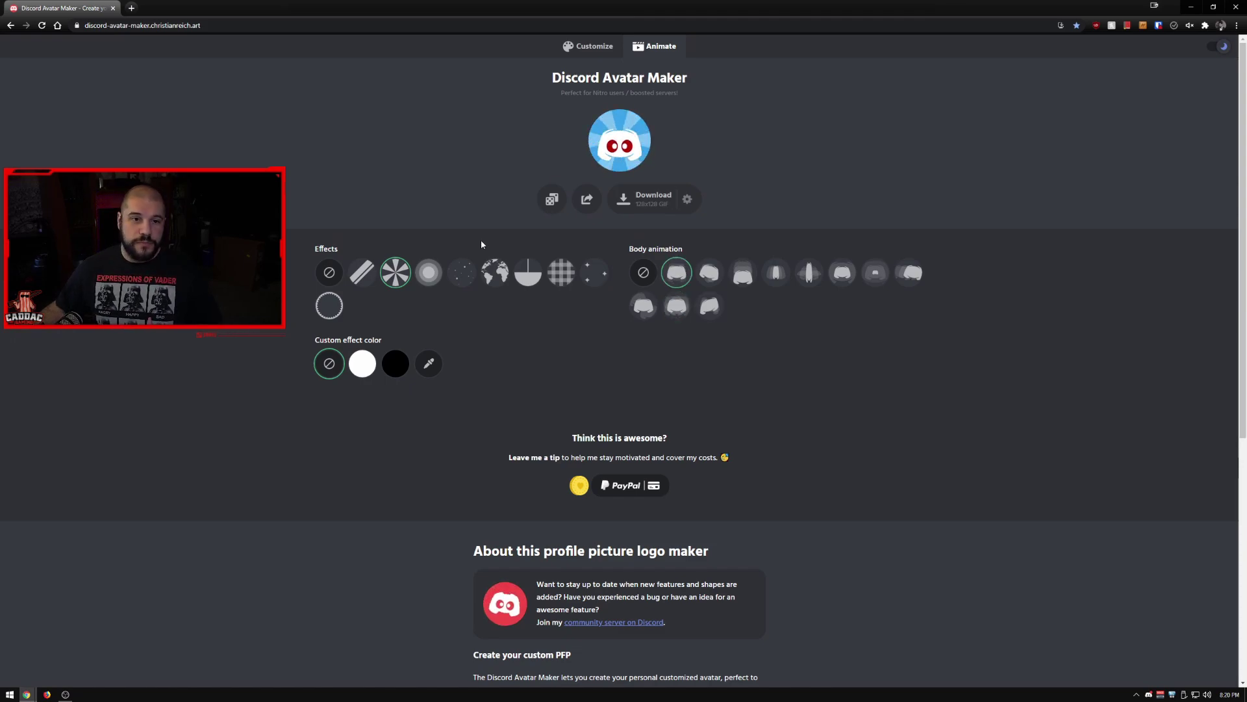
click(611, 49)
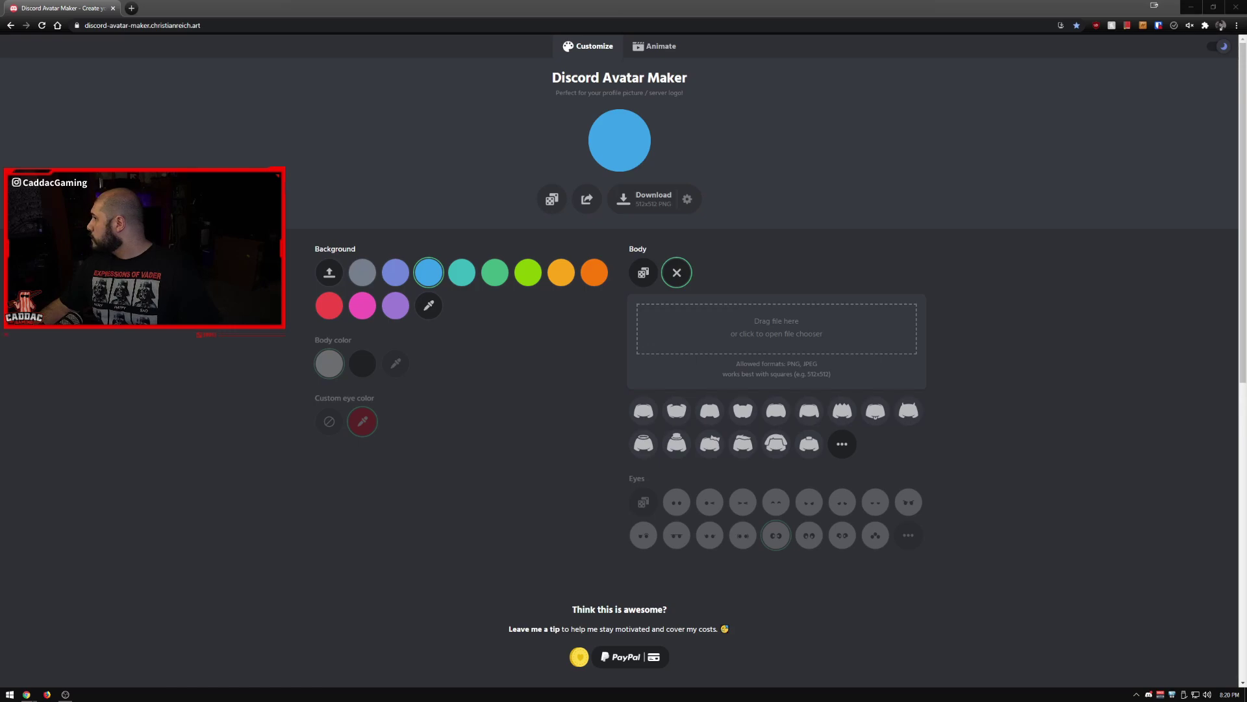
Step: Use the 2face.png photo as the avatar body and set the background to pink
drag(1244, 150, 715, 325)
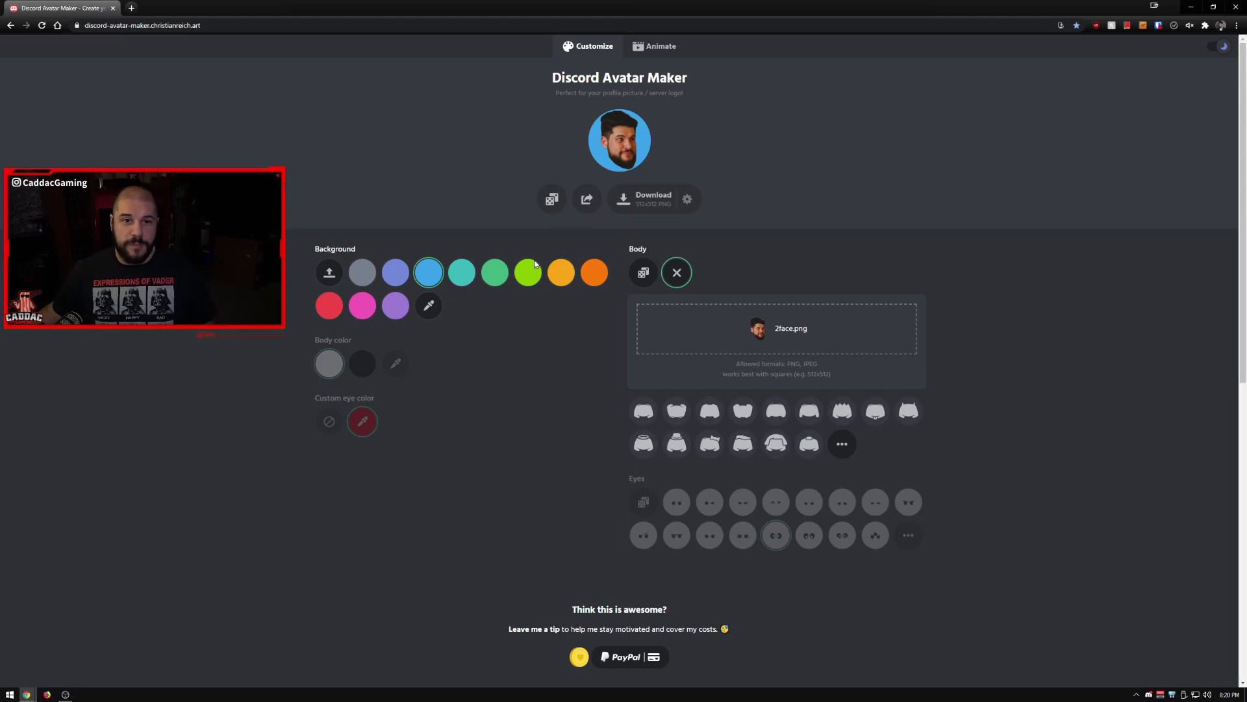
click(365, 317)
click(332, 317)
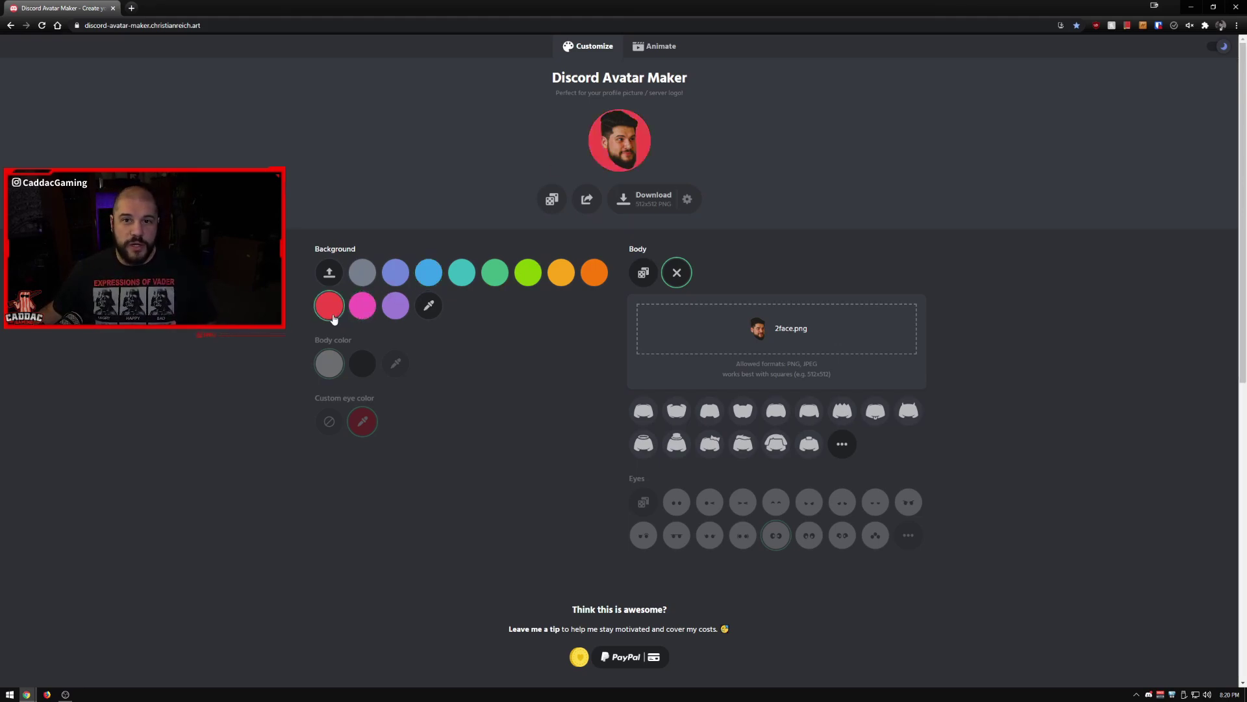
click(367, 302)
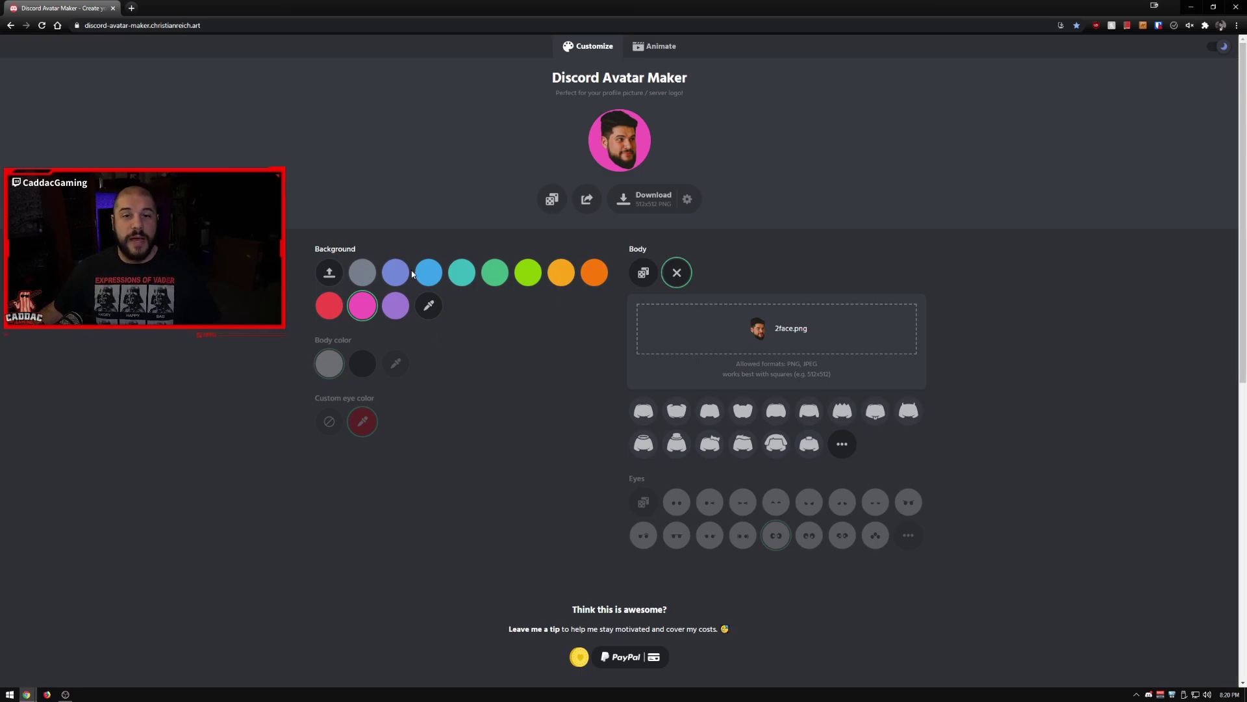
Step: Try several body animations for the face avatar, including a wobble
click(672, 49)
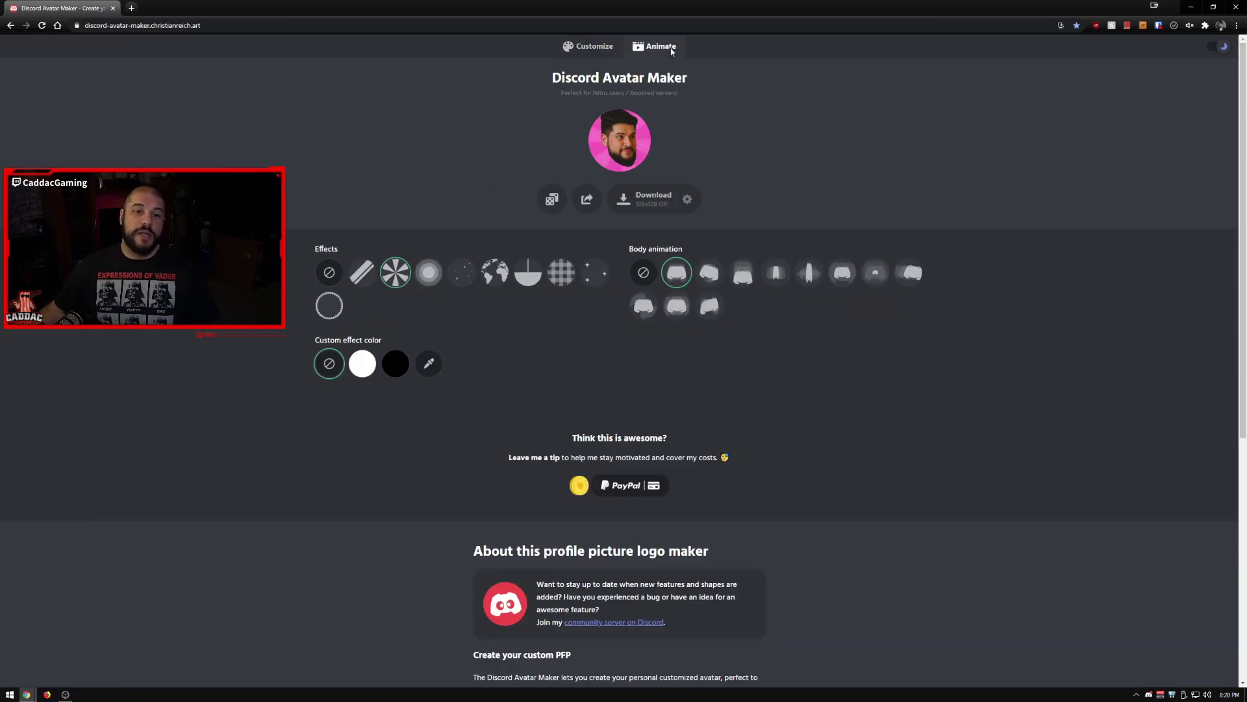
click(709, 272)
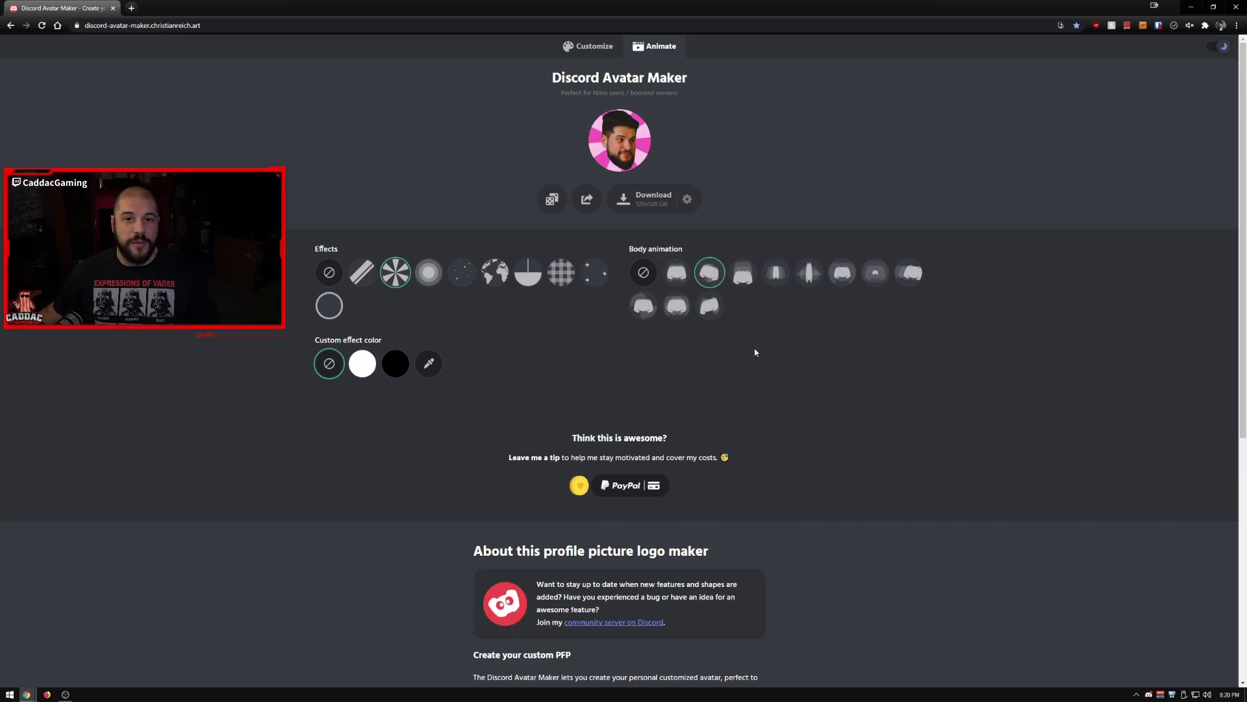
click(744, 276)
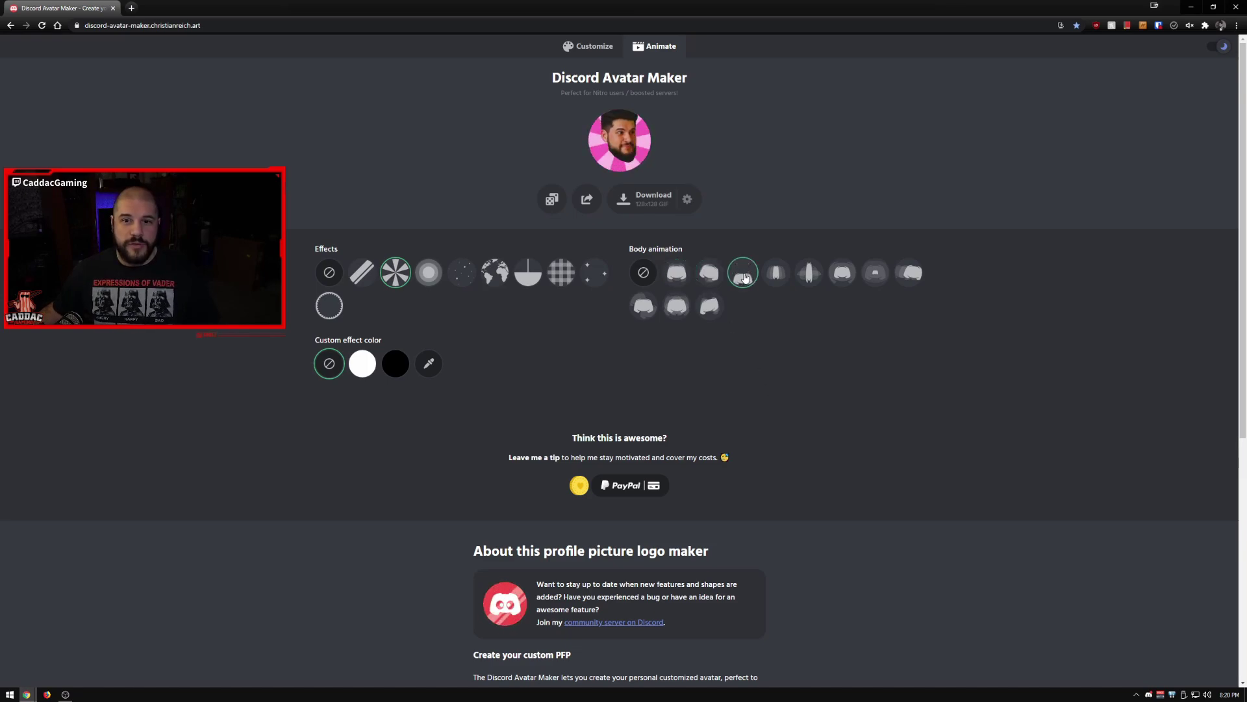
click(806, 273)
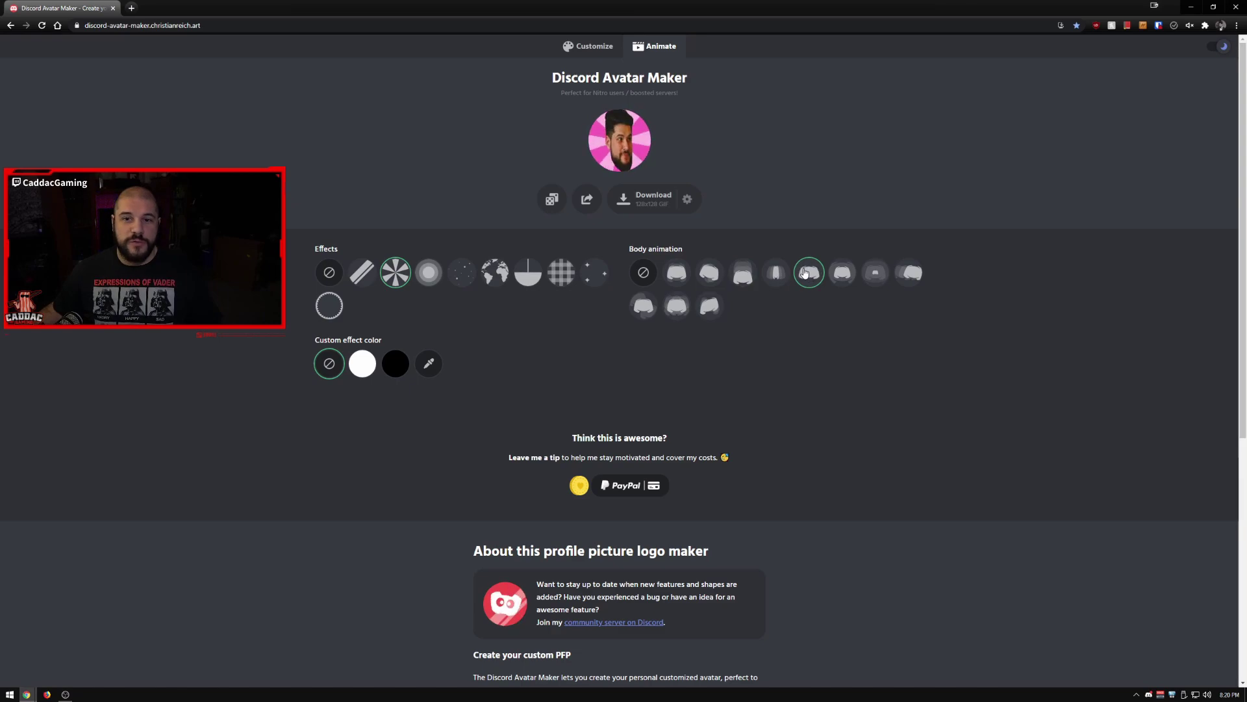
click(842, 272)
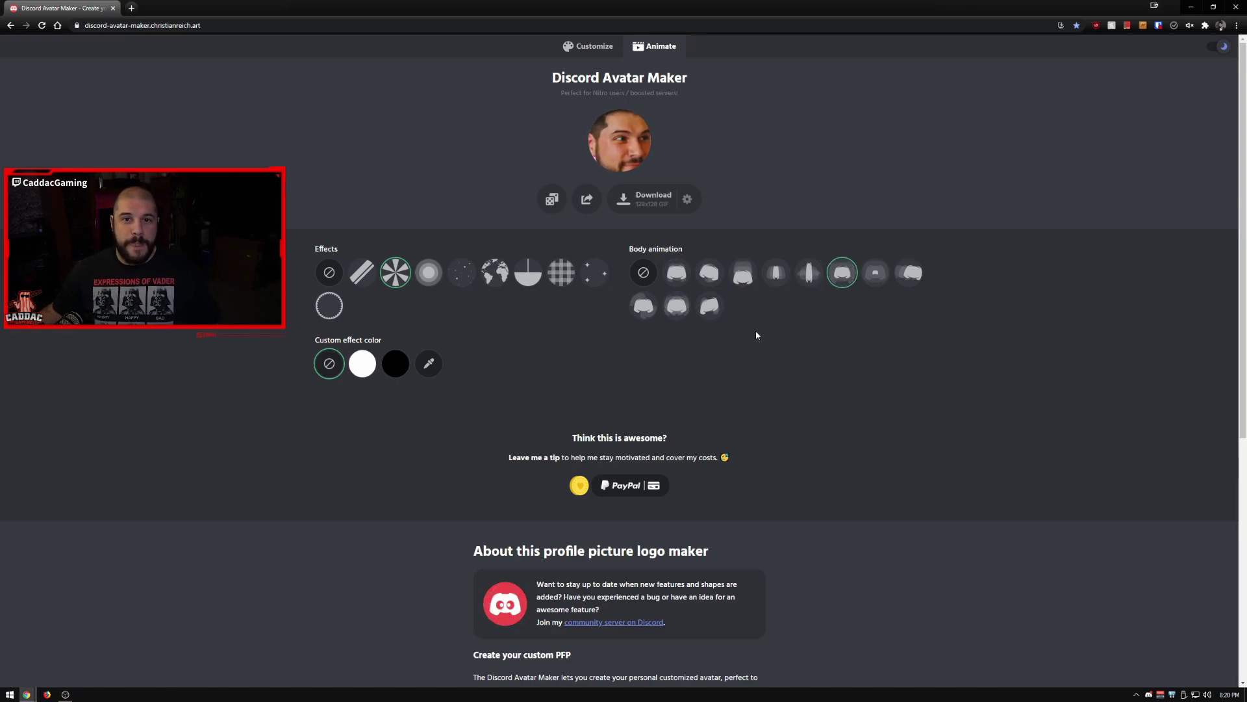
Step: Compare the radial glow and jagged ring effects, then apply the globe effect
click(428, 276)
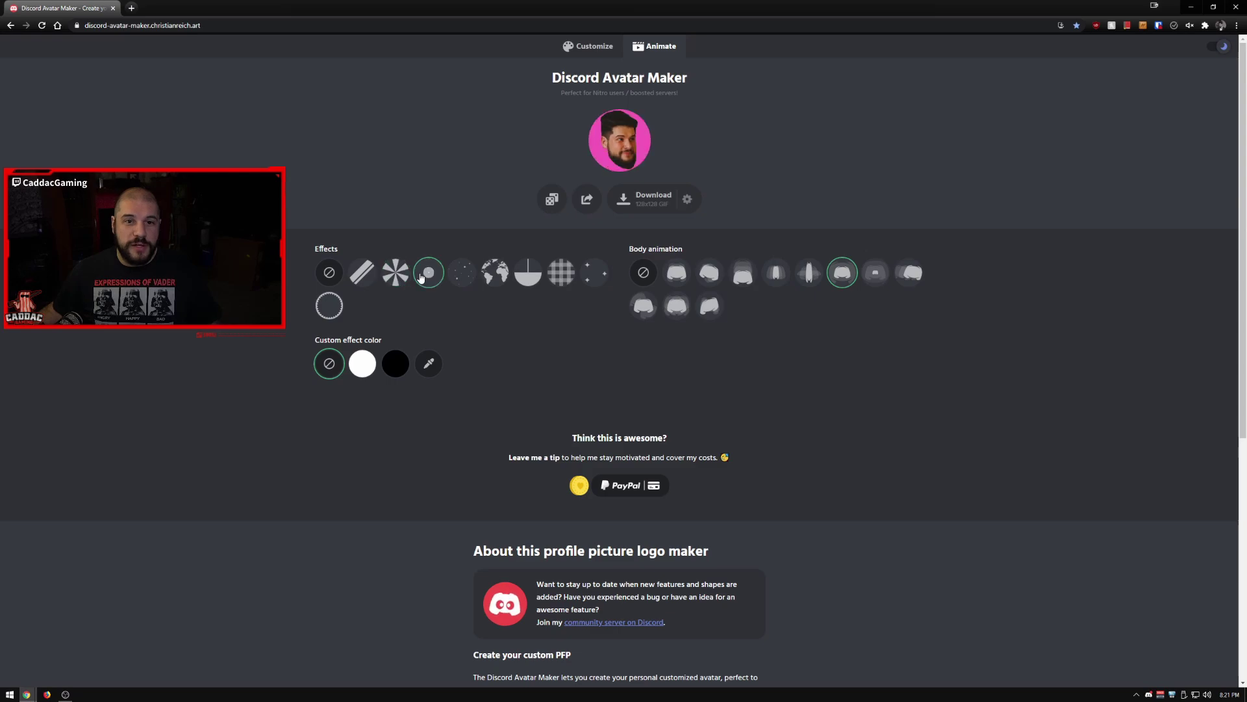
click(329, 310)
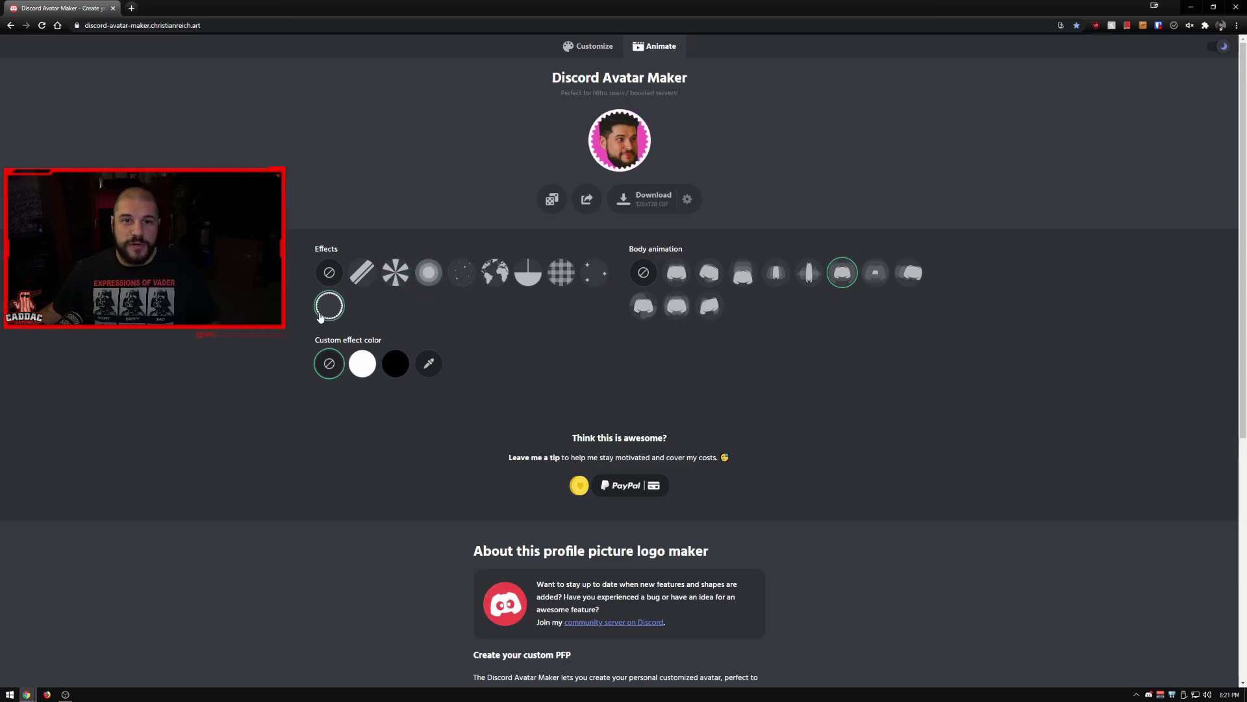
click(502, 276)
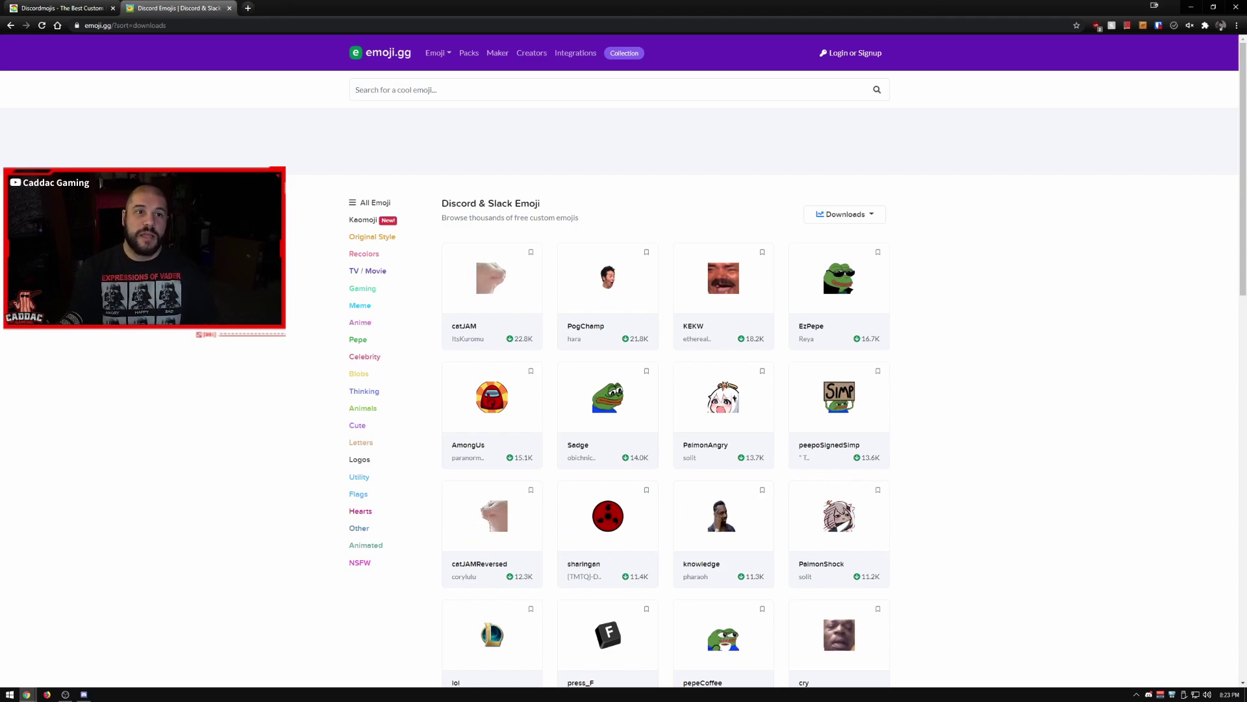
Step: Switch to the Discordmojis directory of popular Discord emotes
click(86, 5)
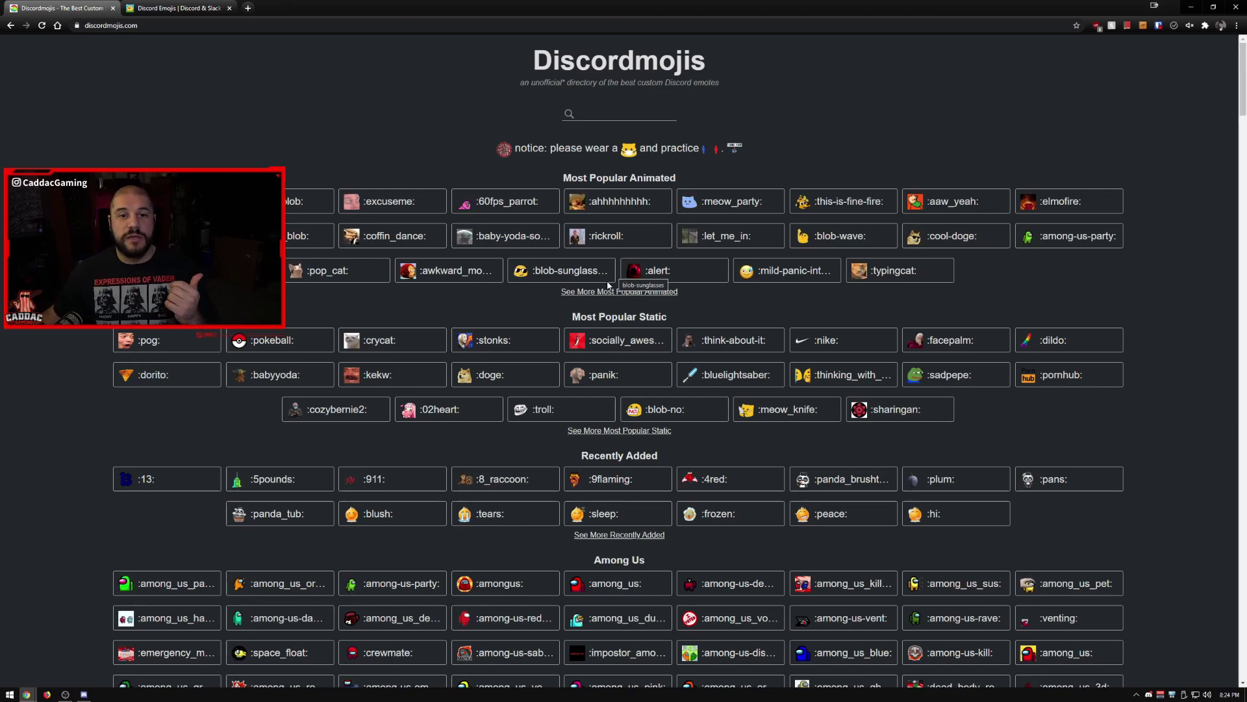
Step: Return to emoji.gg's Discord & Slack Emoji list sorted by downloads
click(177, 5)
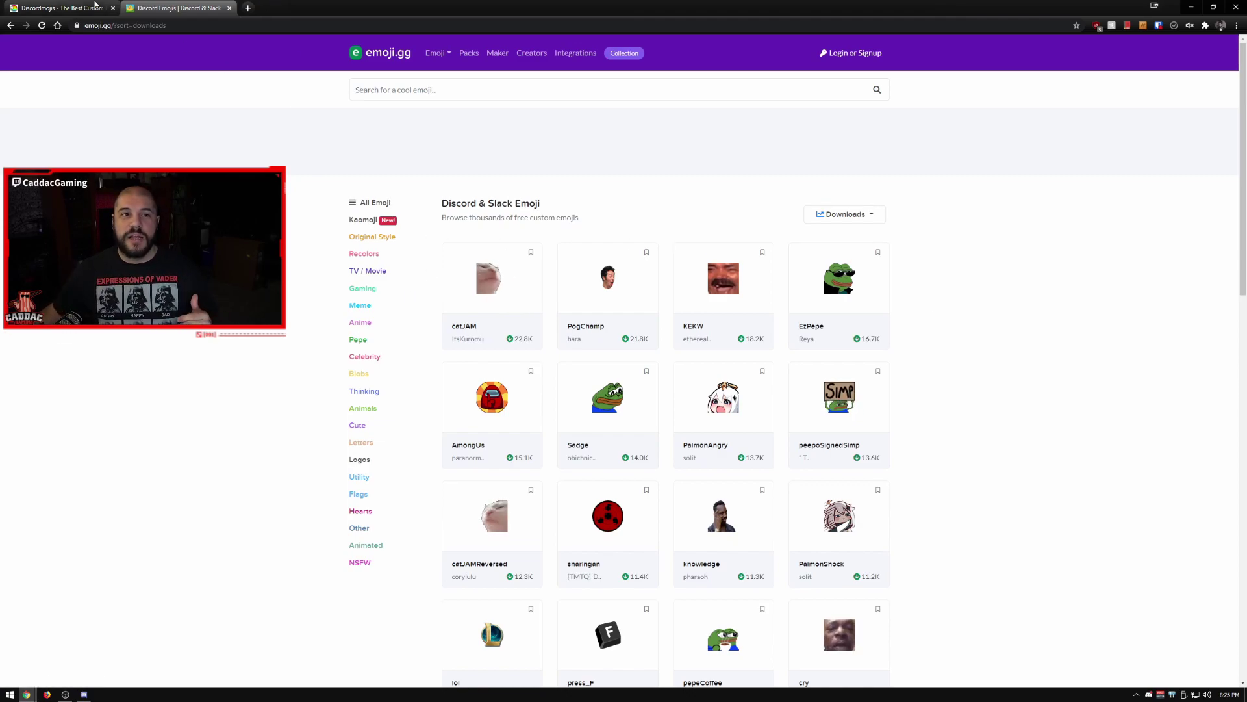
Step: Switch back to the Discordmojis site
click(95, 5)
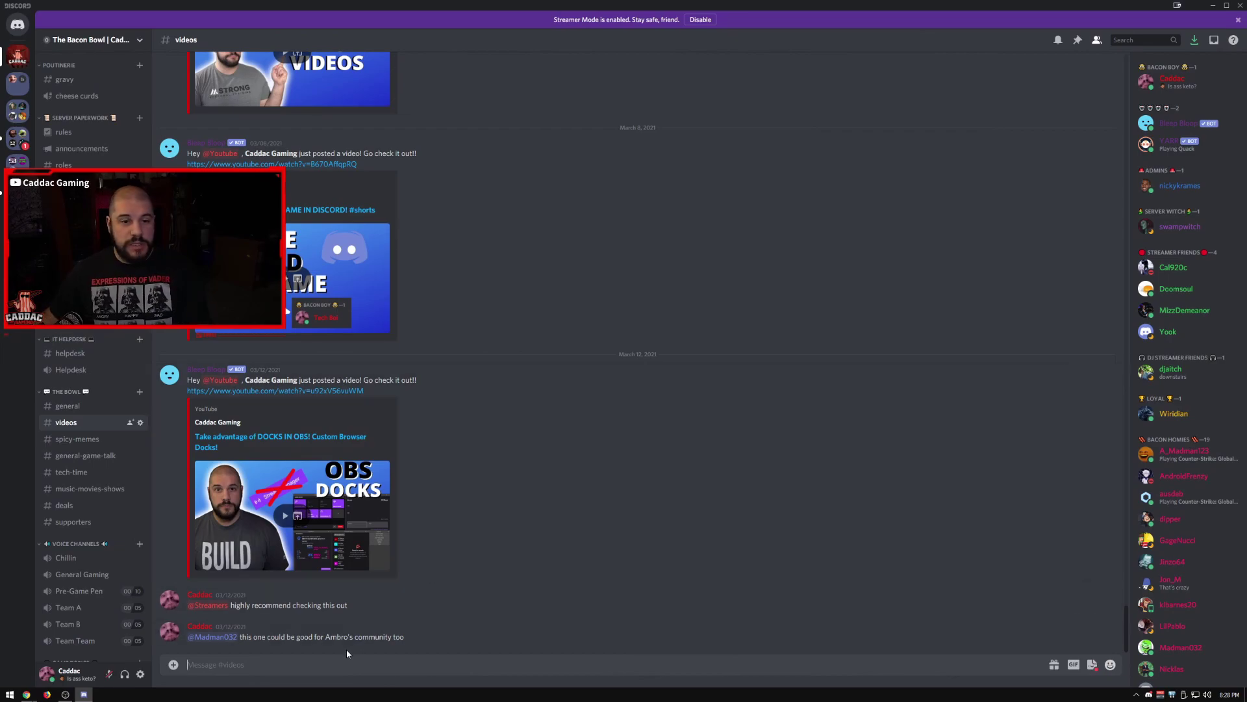
Step: Paste and send the Streamable link in the videos channel, then play its embedded preview
text(https://streamable.com/be9zfu)
key(Return)
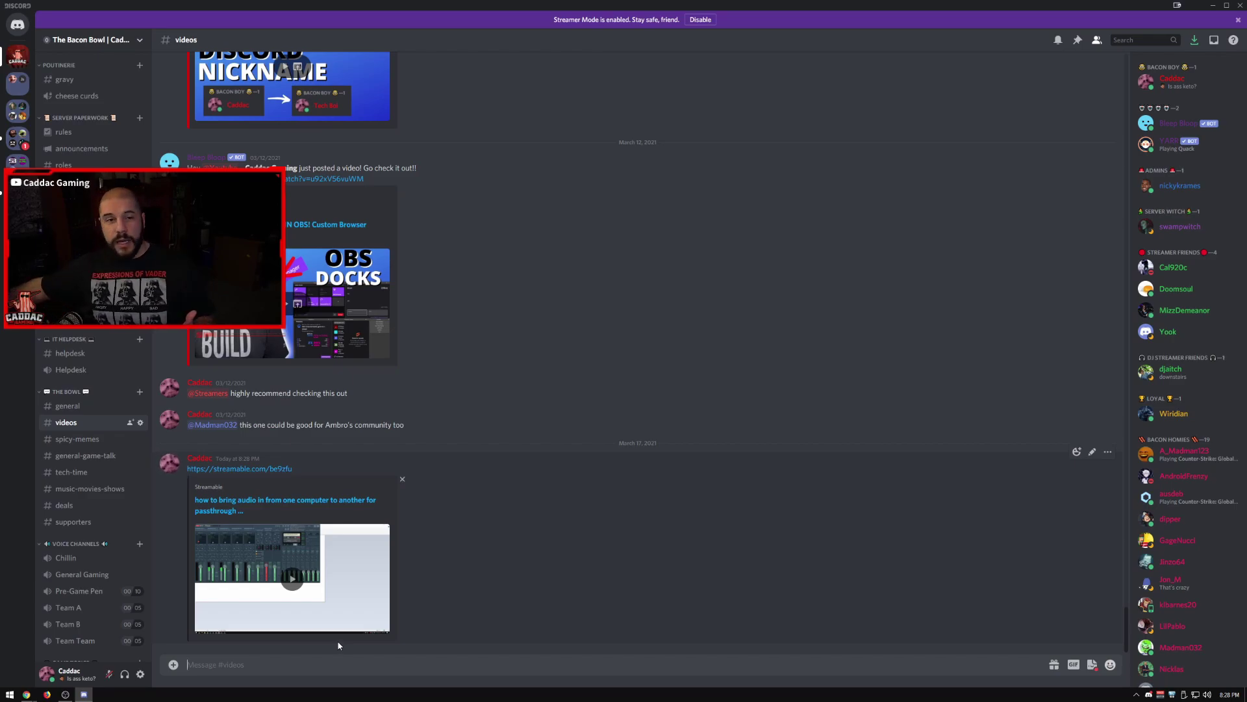
click(293, 578)
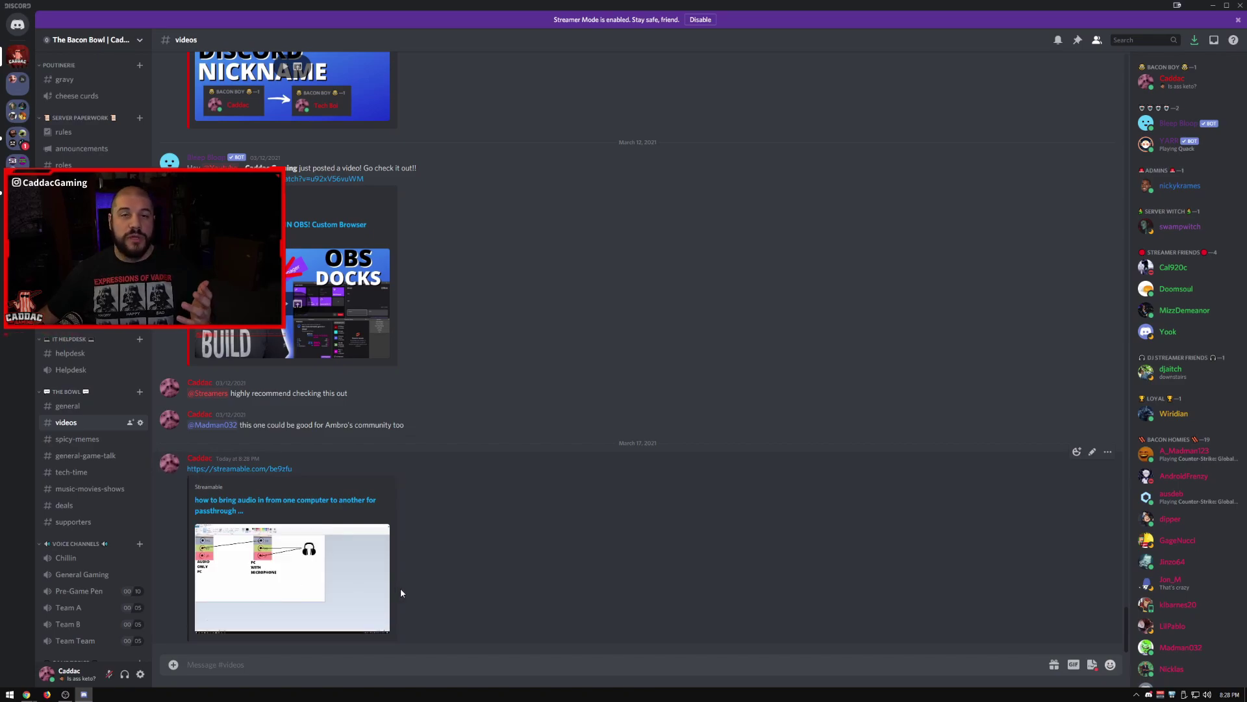